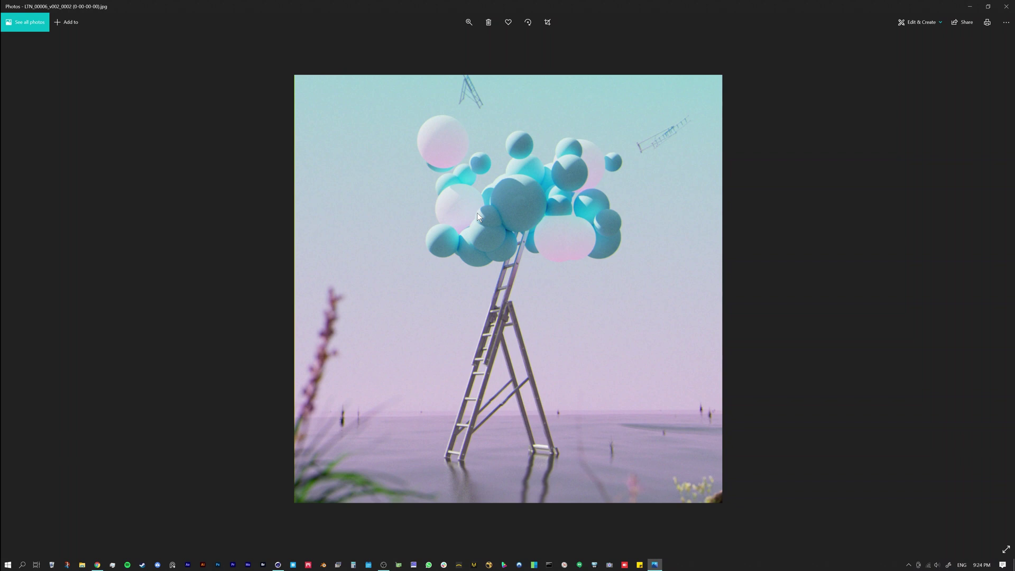
Compare the pastel reference render with the photo collage, then return to the Cinema 4D scene
key(alt+Tab)
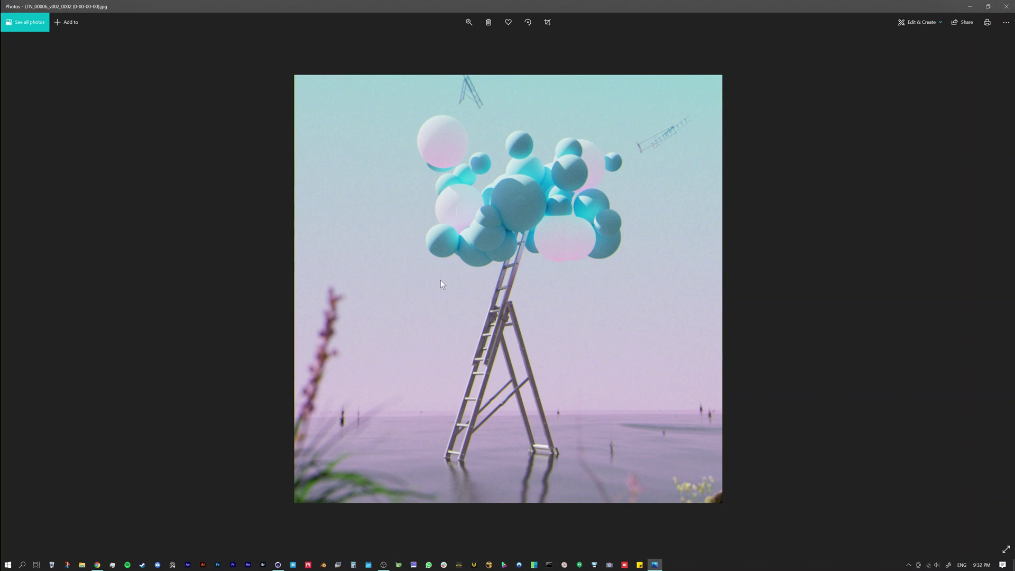
key(alt+Tab)
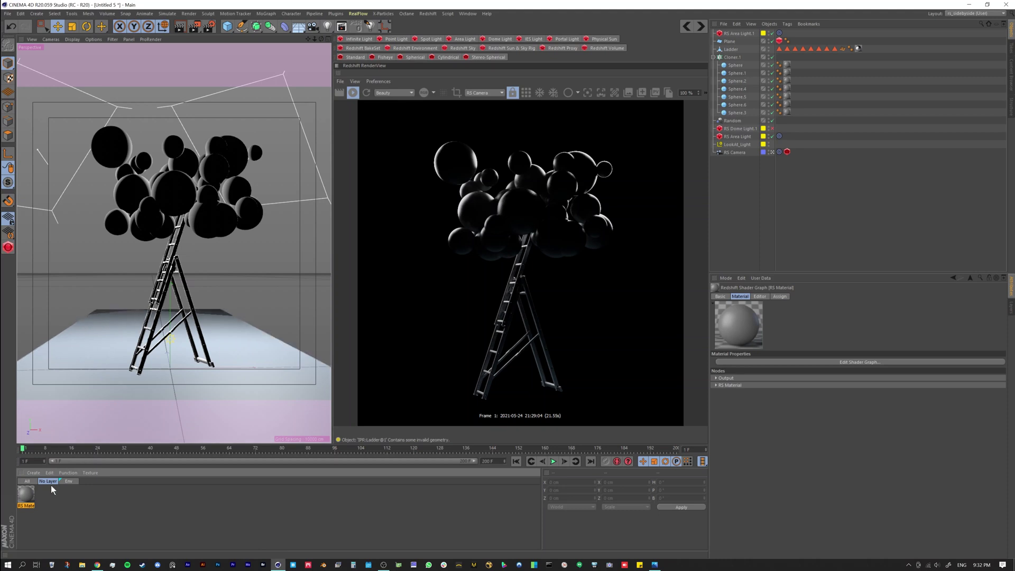
Open the RS Material's Redshift Shader Graph and arrange its window beside the render view
double_click(26, 497)
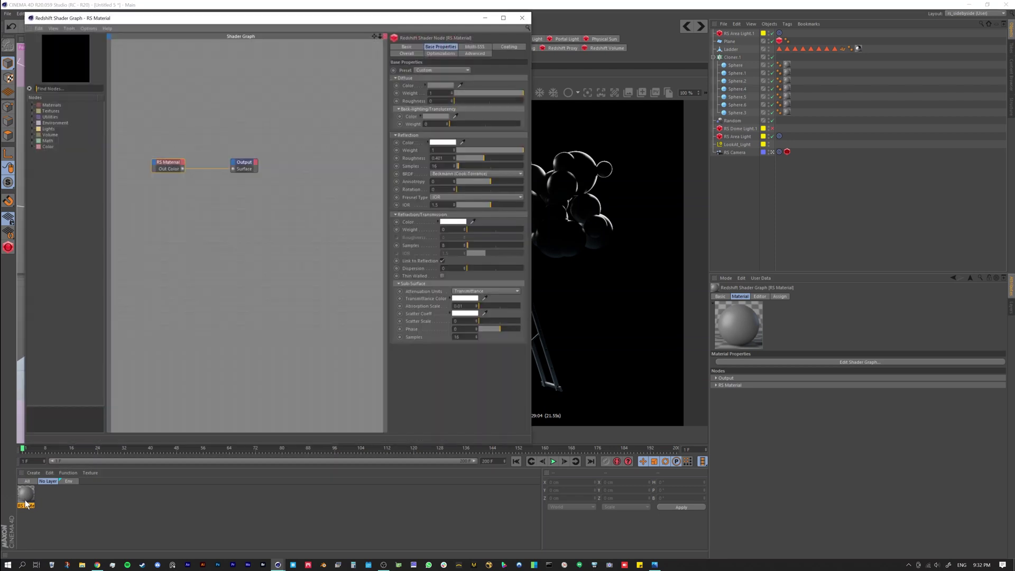
drag(262, 18, 287, 67)
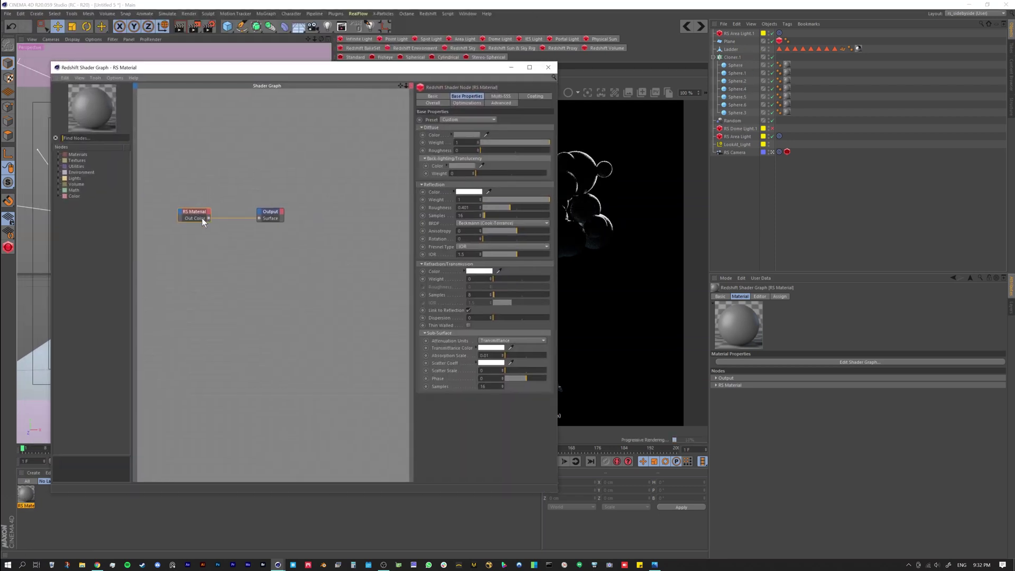
drag(198, 212, 197, 233)
drag(387, 70, 349, 104)
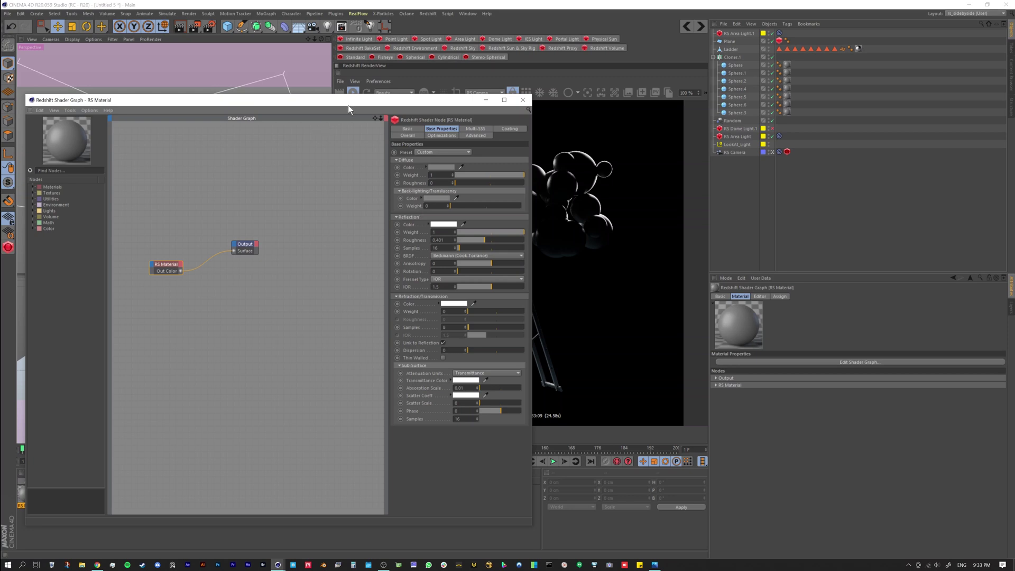
drag(277, 114, 296, 146)
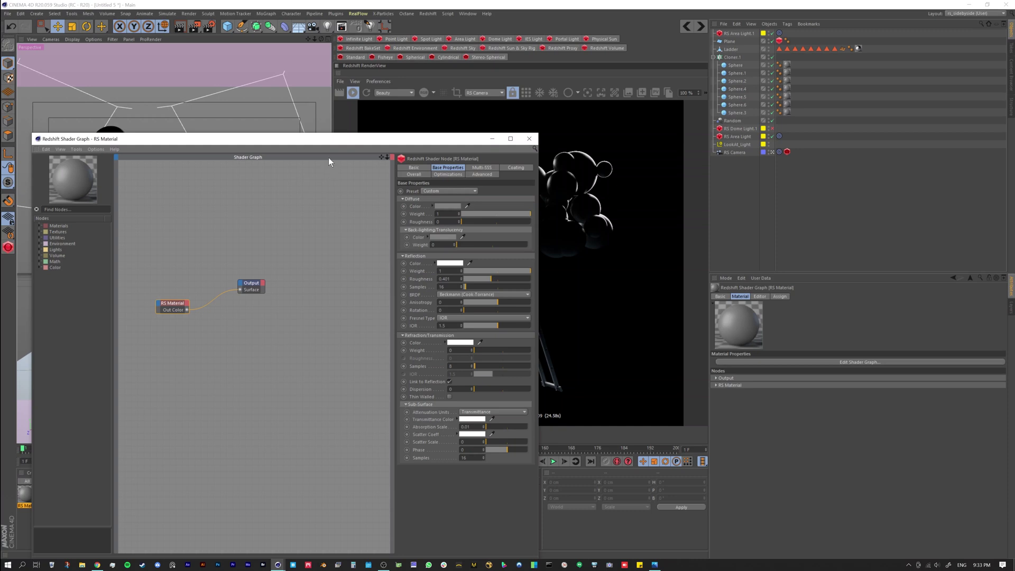
Increase the RS Material's Back-lighting/Translucency Weight while watching the RenderView update
drag(301, 140, 279, 116)
drag(351, 133, 195, 149)
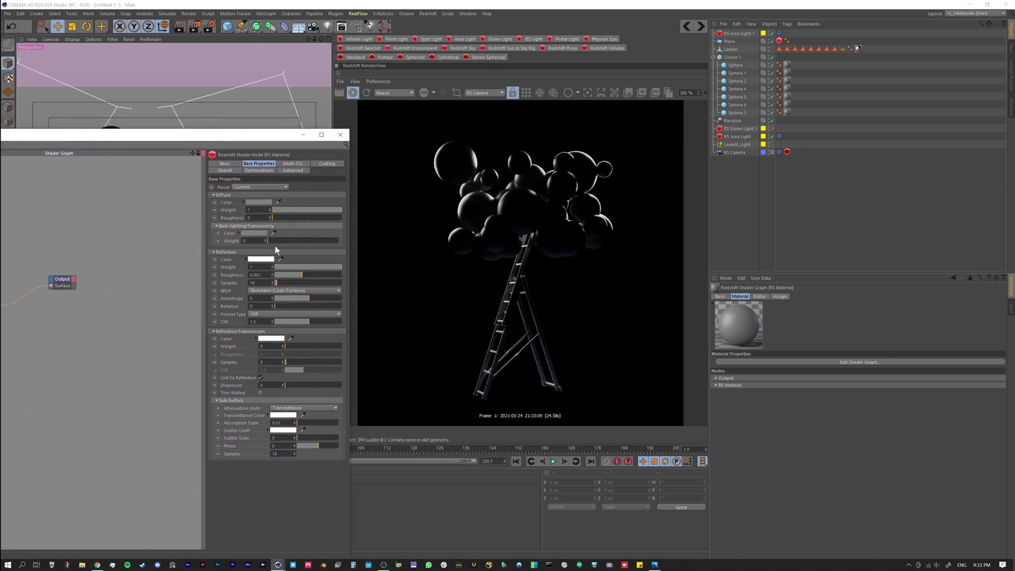
drag(309, 244, 337, 251)
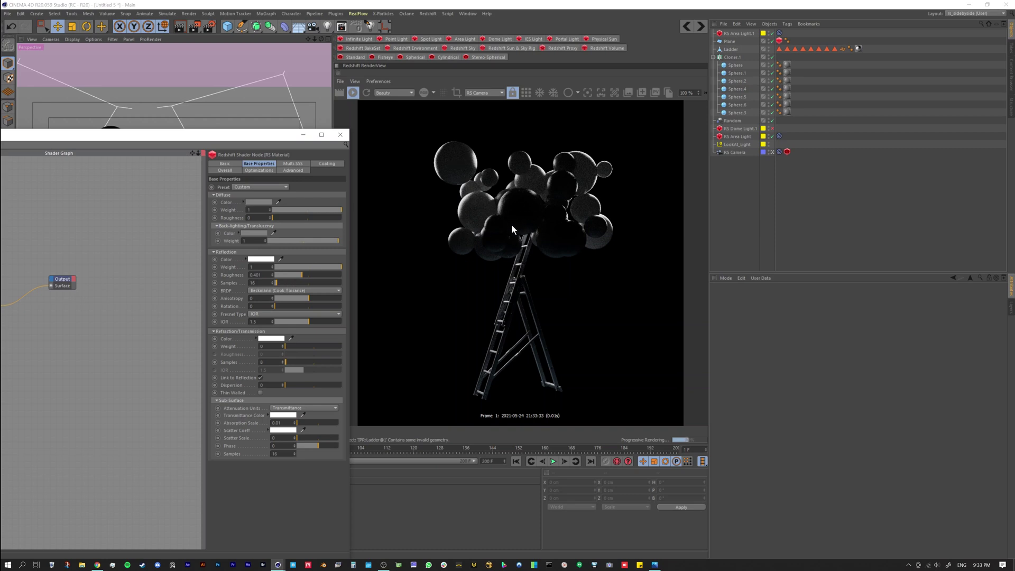
drag(190, 160, 207, 259)
middle_click(207, 259)
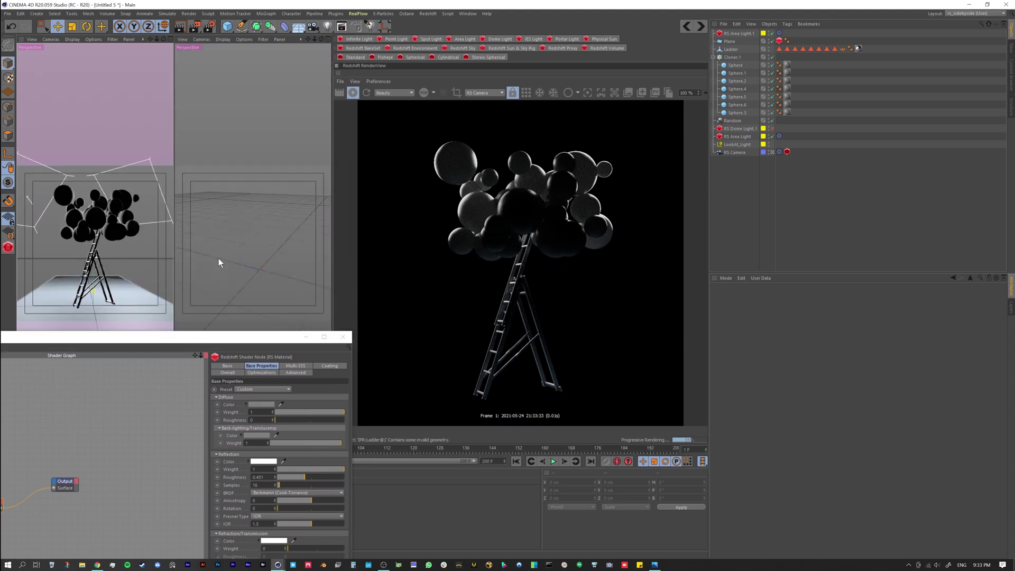
middle_click(253, 246)
scroll(185, 286, up, 5)
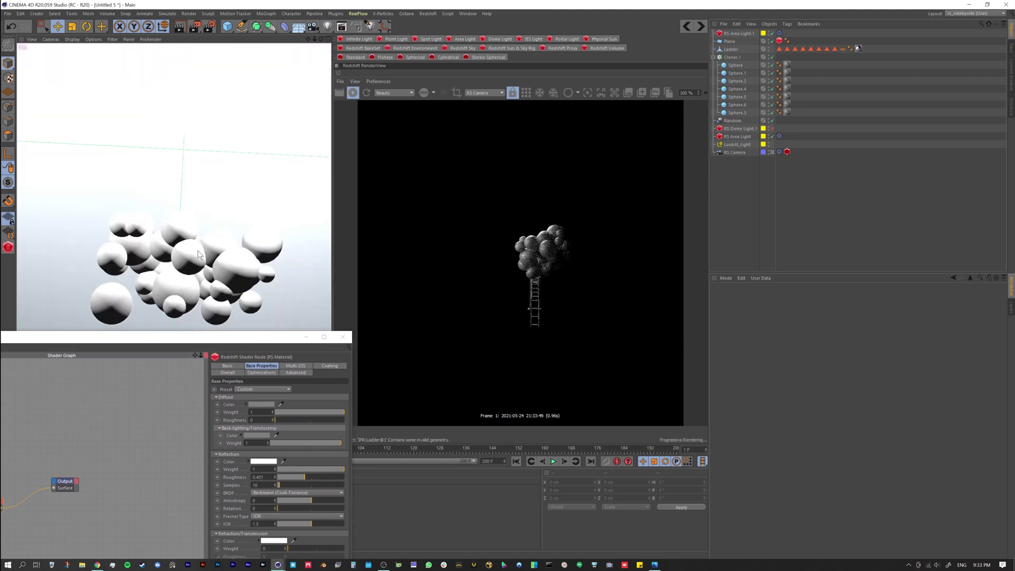
scroll(186, 292, up, 1)
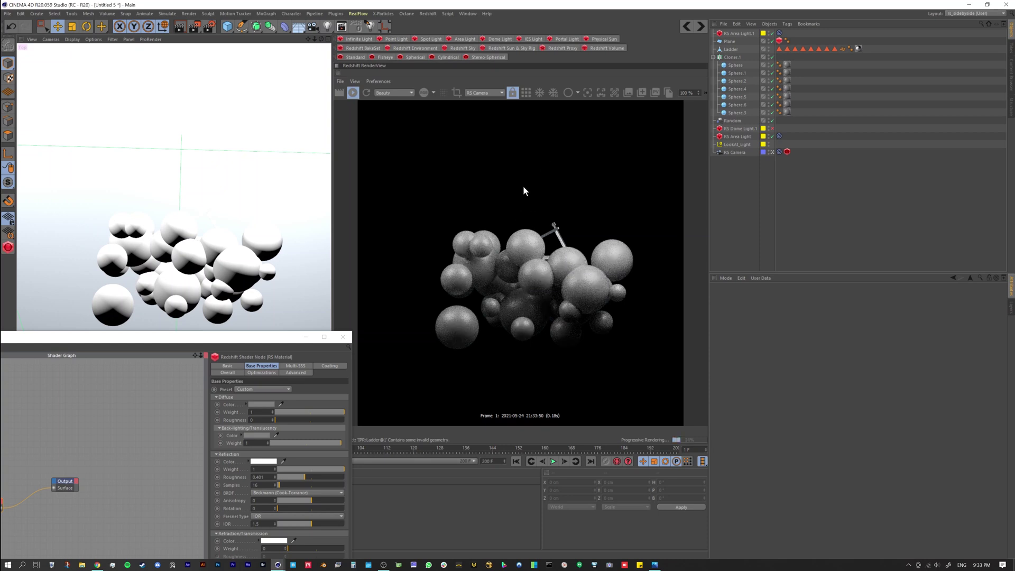
key(F1)
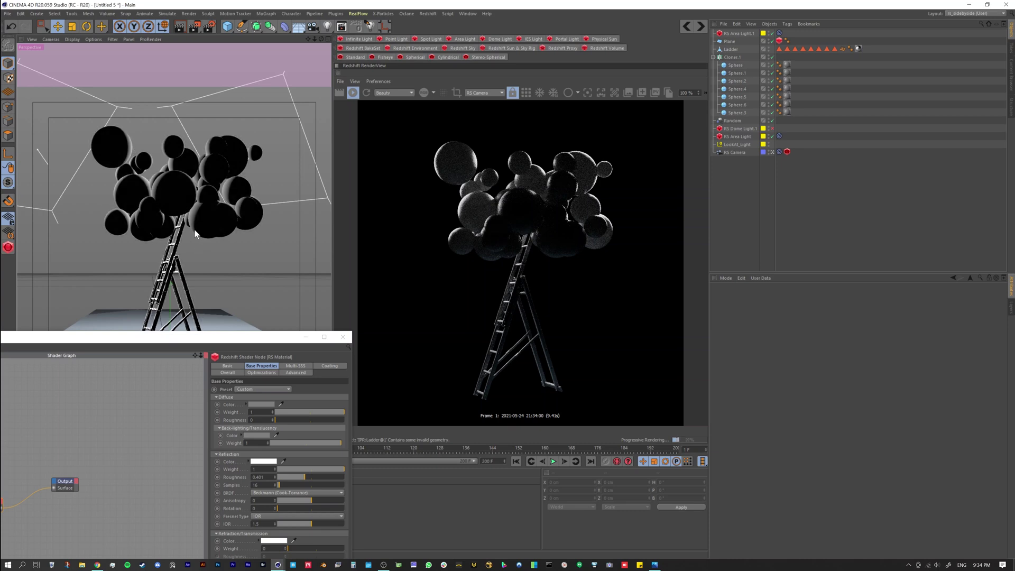
Compare back-lighting weight at 0 and 1, then set the back-lighting colour to saturated blue
drag(225, 345, 192, 302)
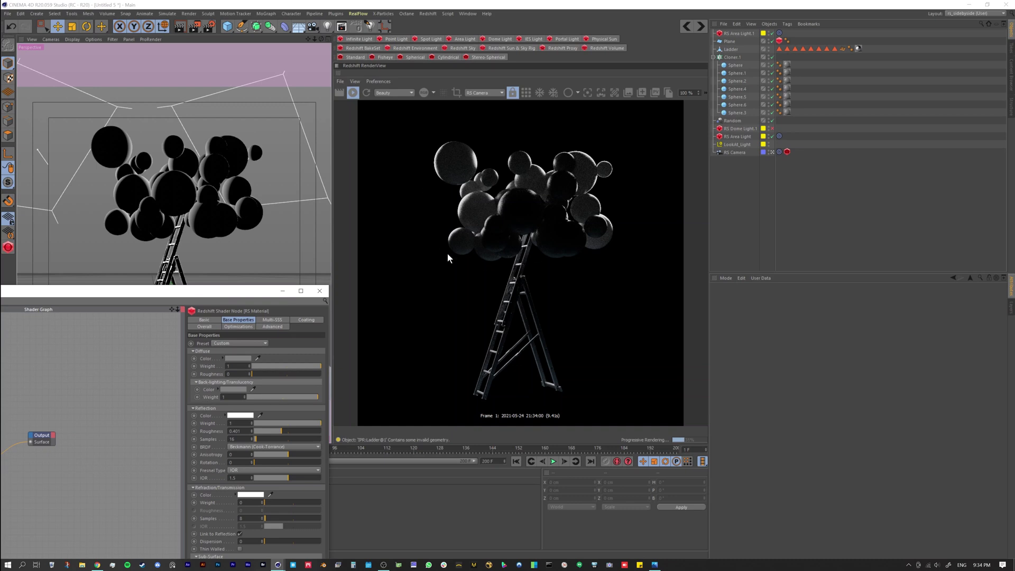
drag(257, 398, 201, 407)
drag(266, 398, 303, 398)
click(235, 391)
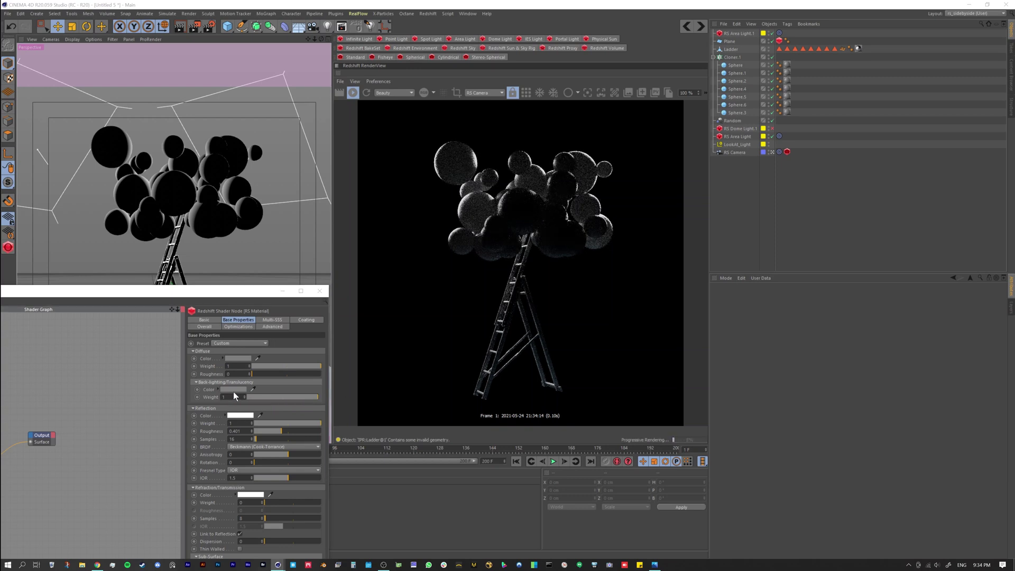
drag(278, 391, 299, 399)
click(285, 407)
click(220, 420)
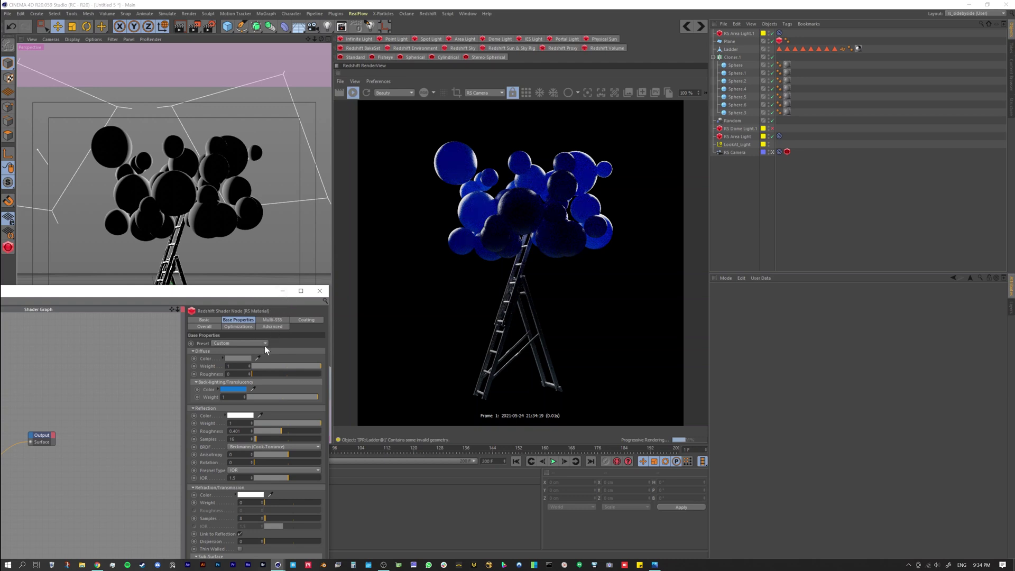
Move RS Area Light.1 below RS Dome Light.1 and disable it
drag(271, 298, 292, 296)
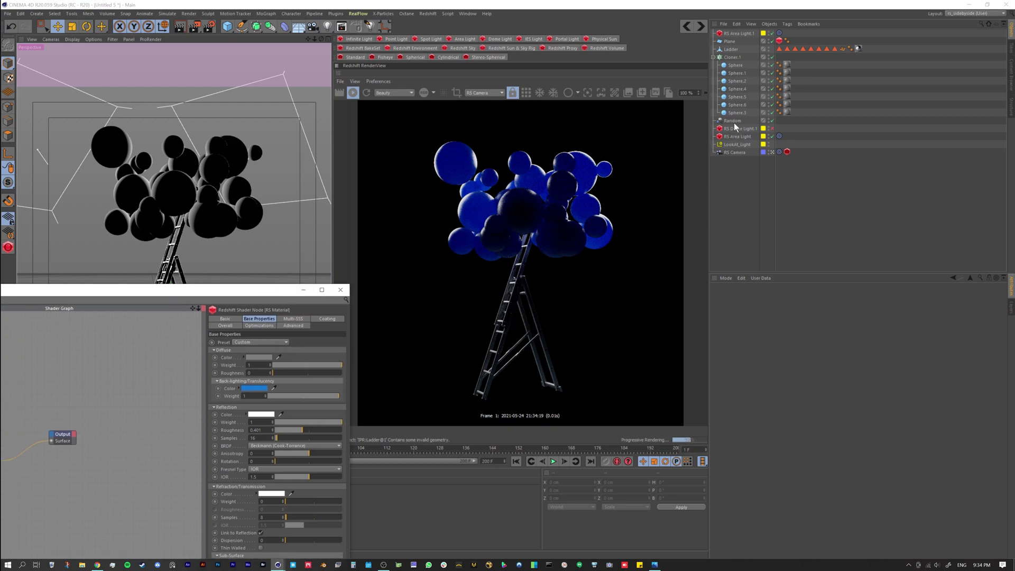
drag(735, 33, 743, 132)
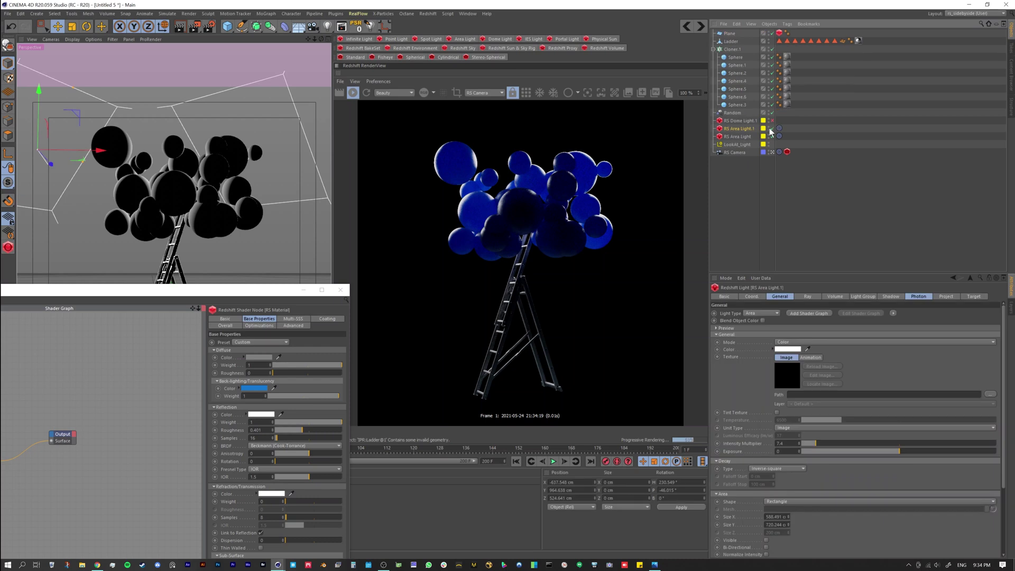
click(771, 129)
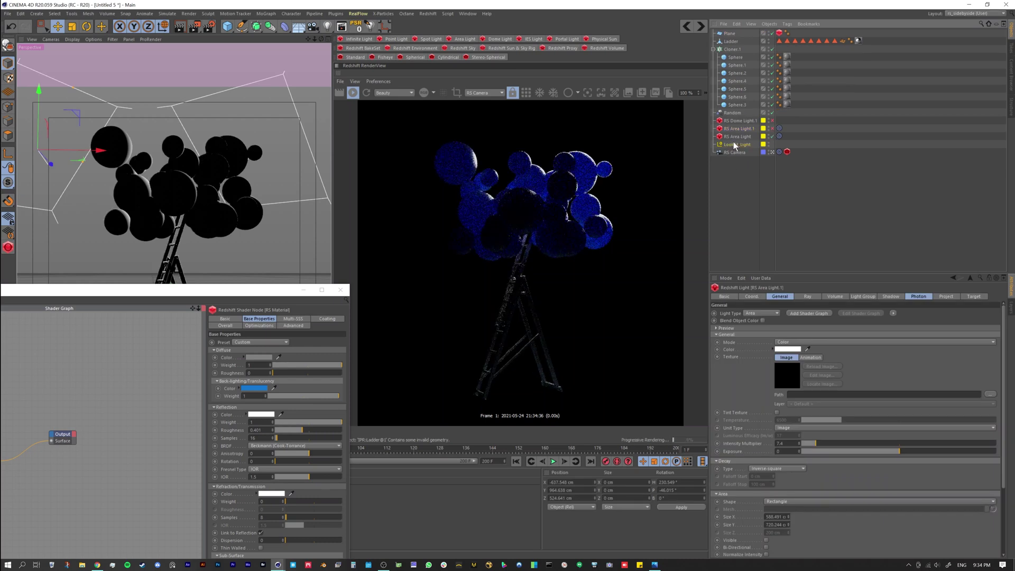
Split the viewport into perspective and top views and reposition LookAt_Light from above
click(734, 144)
drag(230, 292, 236, 362)
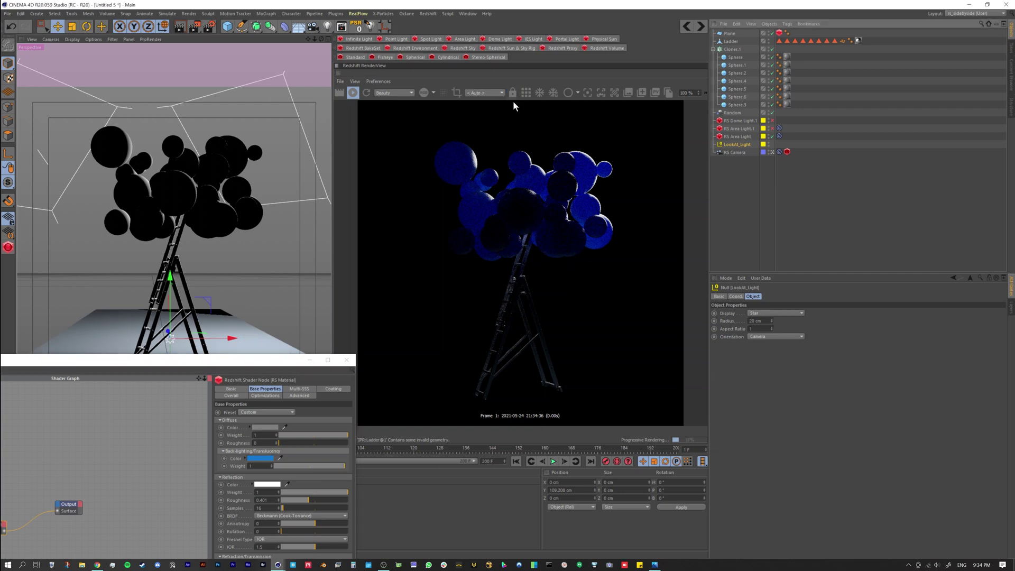
middle_click(218, 247)
drag(243, 256, 336, 240)
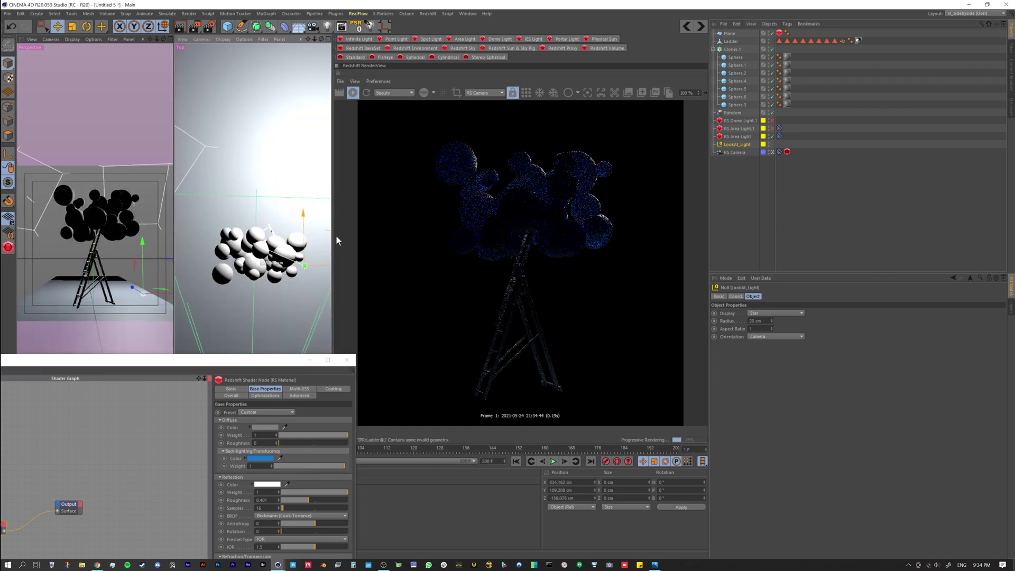
Try moving and turning RS Area Light around the balloons, then undo the last two moves
click(729, 136)
drag(265, 234, 245, 205)
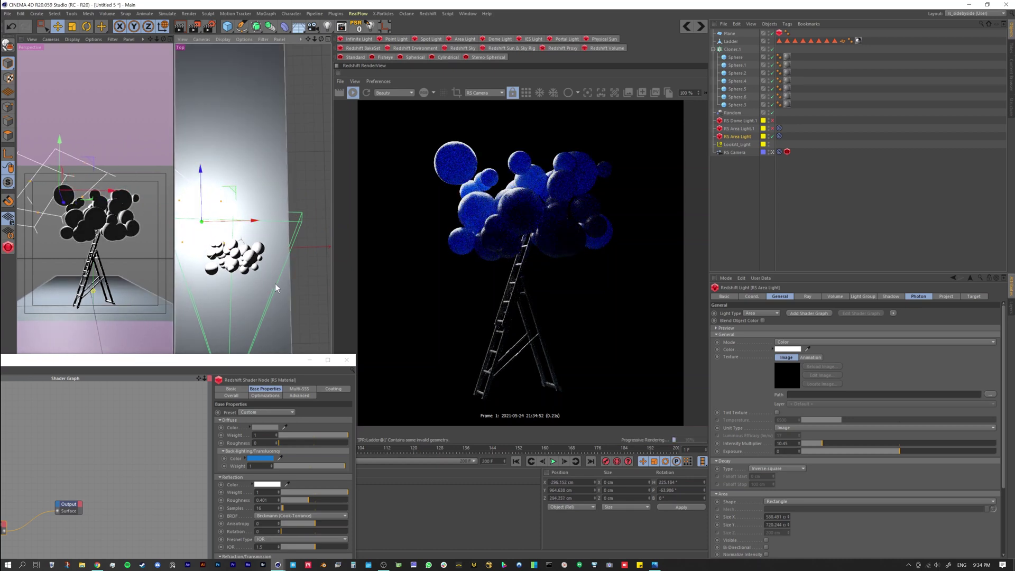
drag(234, 192, 306, 223)
drag(151, 159, 159, 188)
key(ctrl+z)
key(ctrl+z)
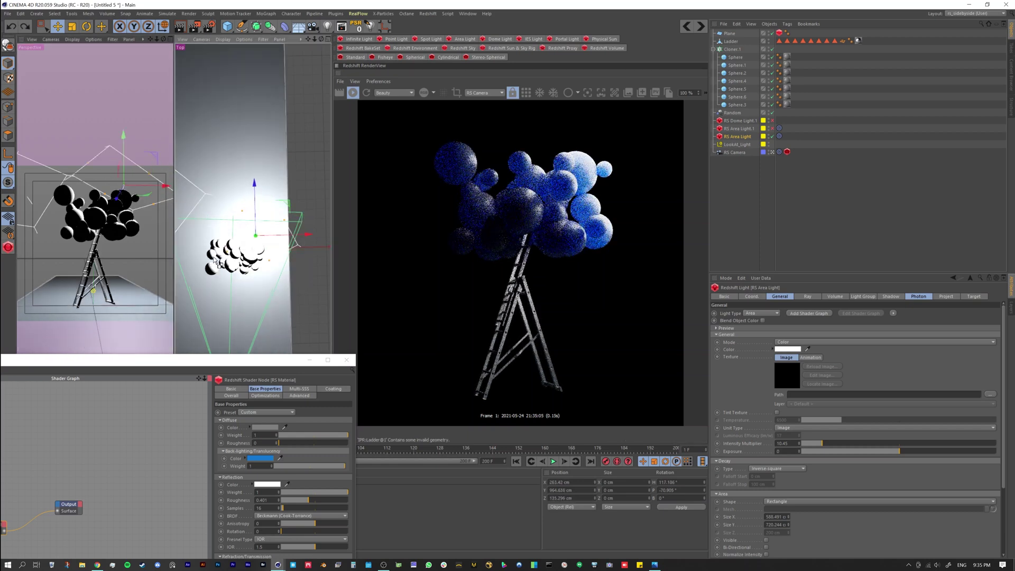
key(ctrl+z)
key(ctrl+z)
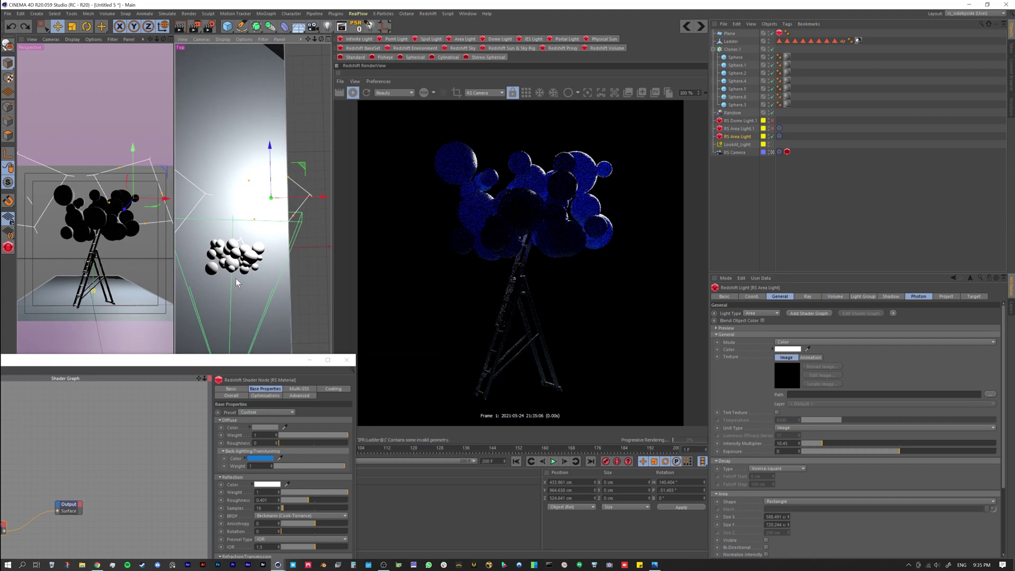
drag(354, 355, 338, 189)
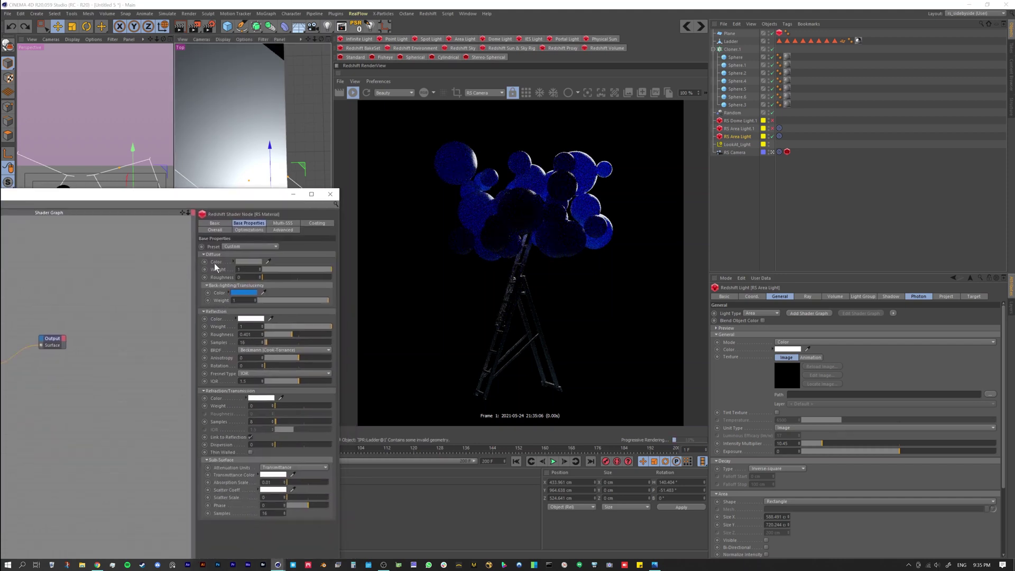
Set back-lighting weight to 0 and change the balloons' base colour to purple
drag(269, 300, 229, 303)
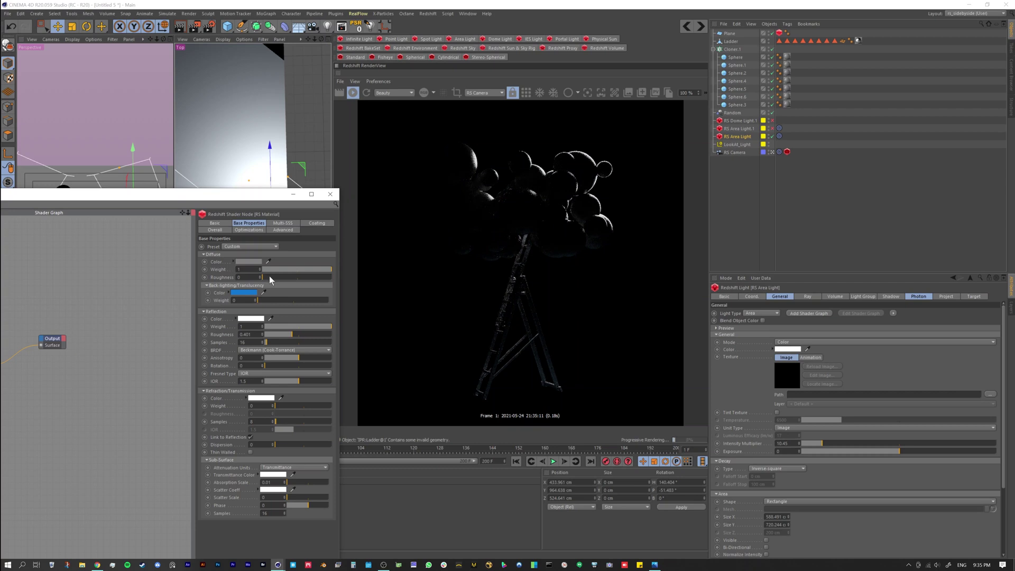
click(244, 262)
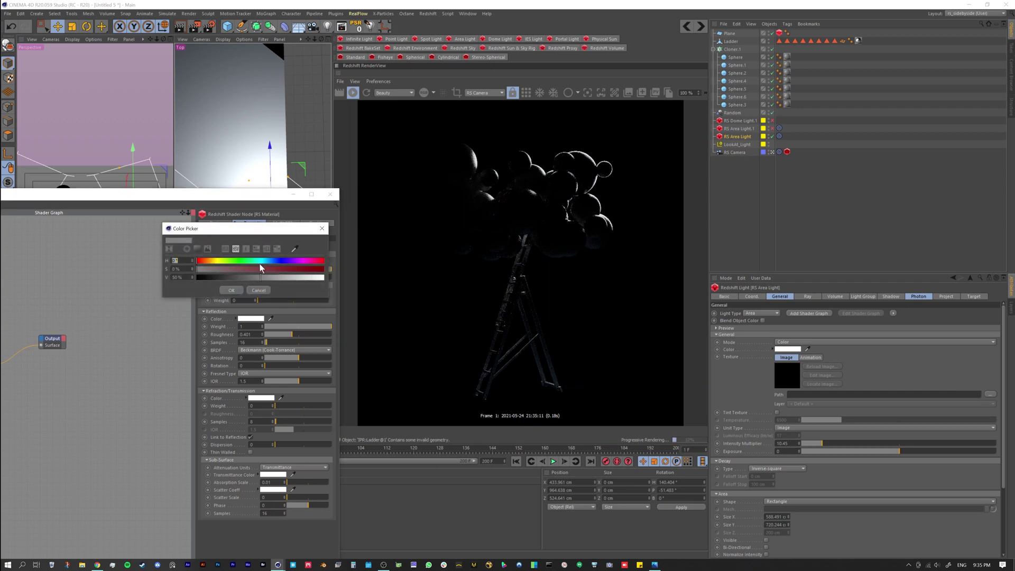
mouse_move(284, 261)
mouse_down()
mouse_move(298, 262)
mouse_move(293, 278)
mouse_up()
click(306, 268)
click(234, 290)
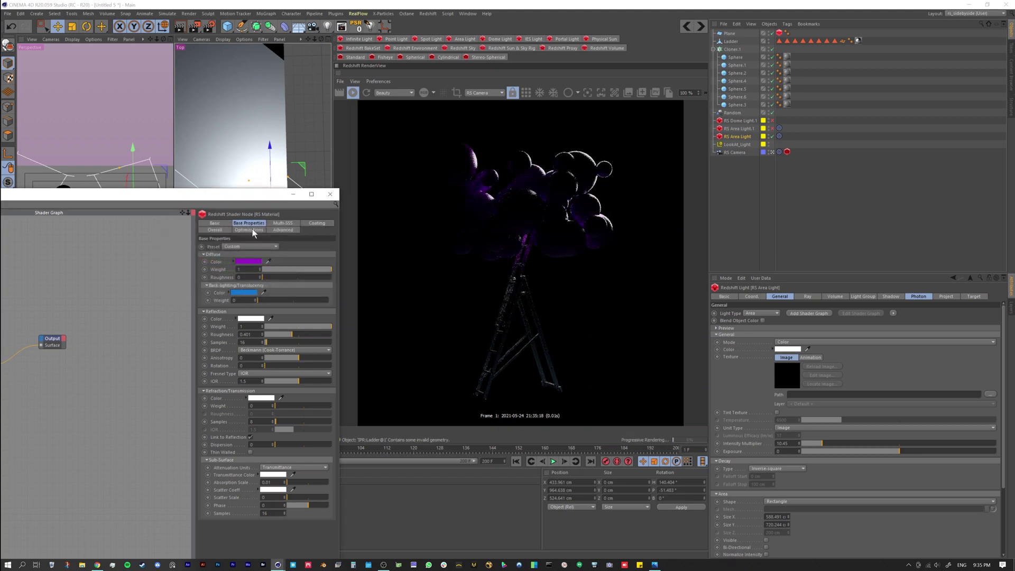
Enable RS Area Light.1, set back-lighting weight to 0.439, and swing RS Area Light left
click(772, 128)
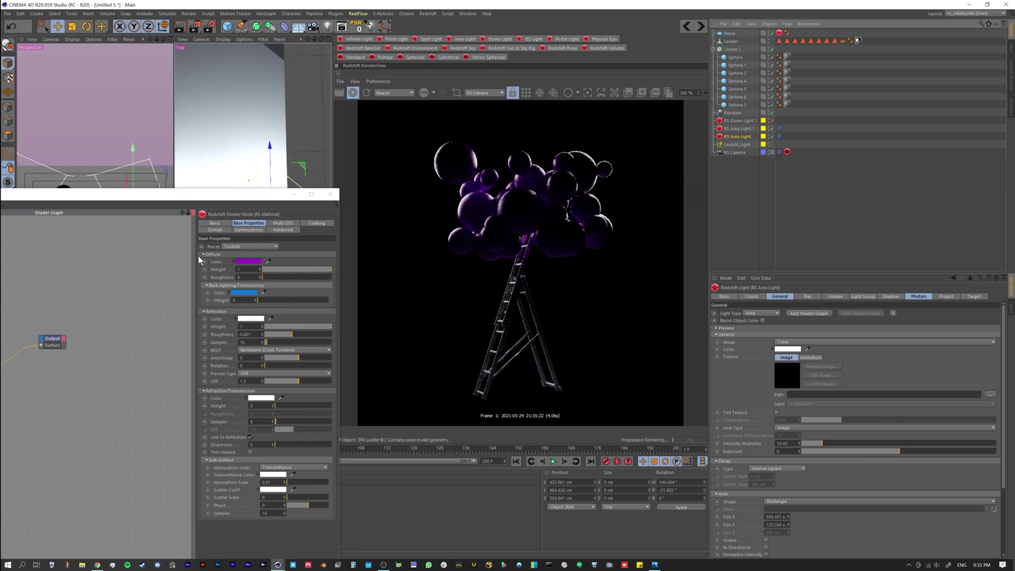
drag(230, 194, 200, 207)
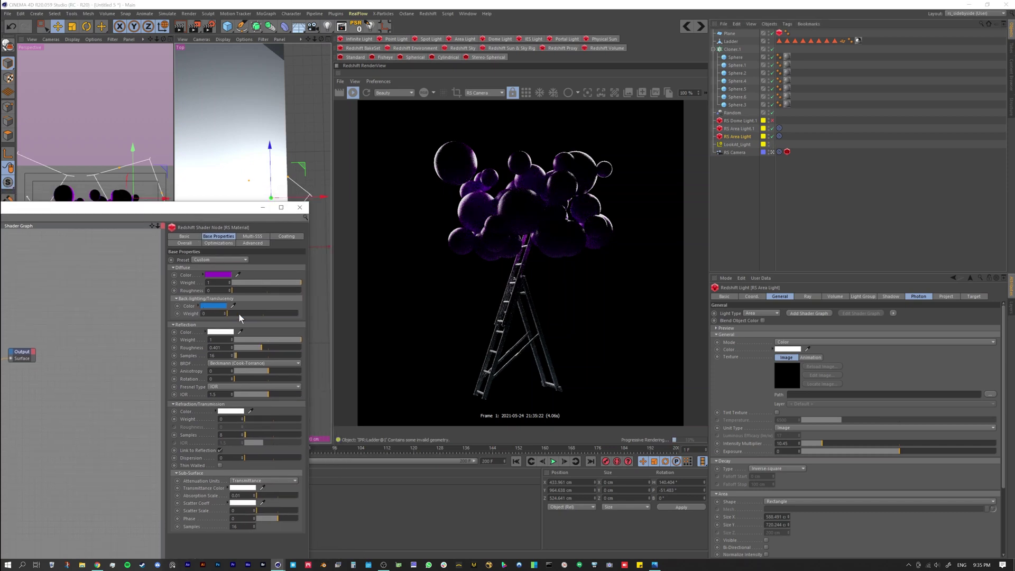
drag(255, 315, 298, 330)
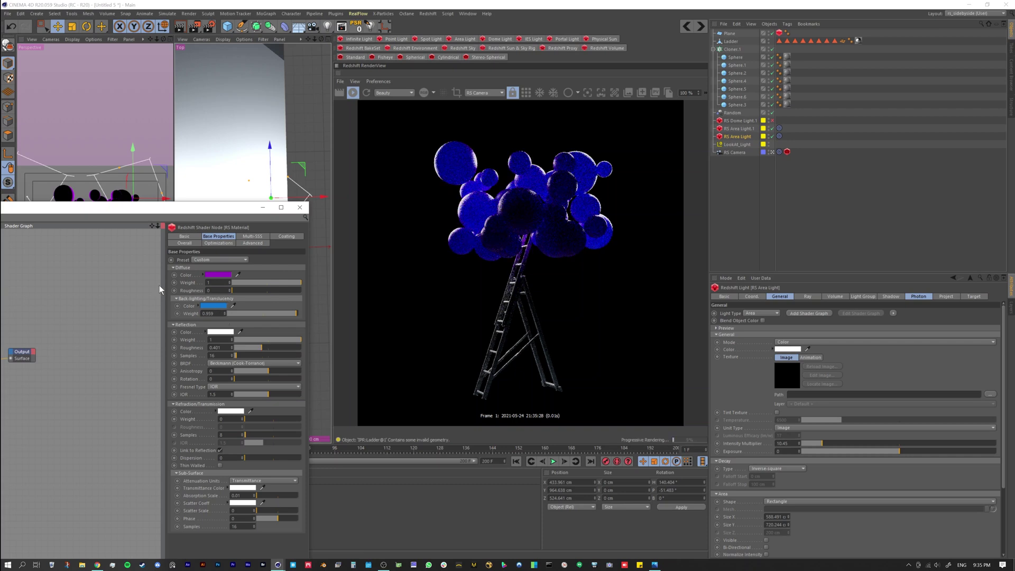
click(261, 315)
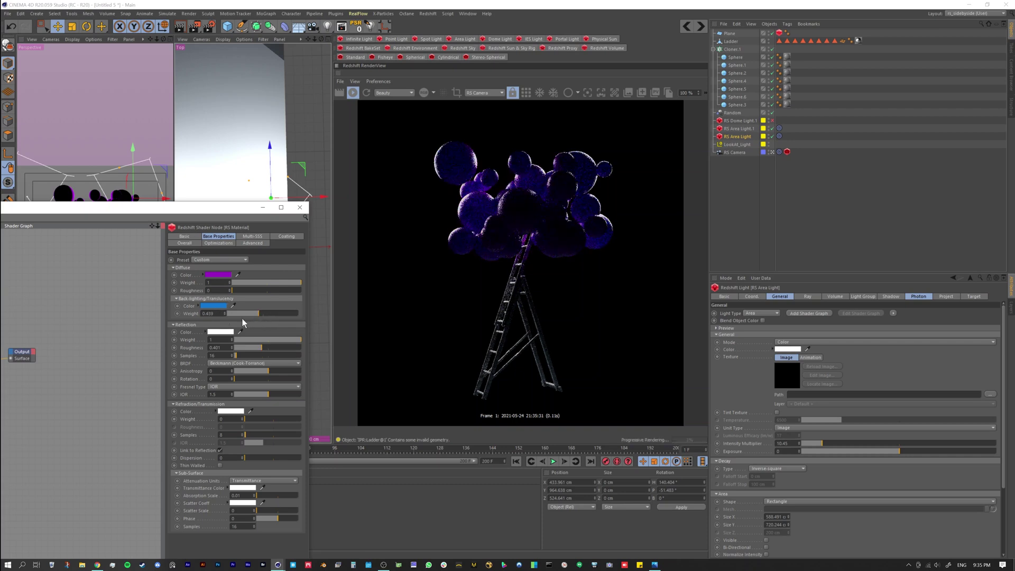
drag(201, 211, 206, 320)
drag(166, 173, 175, 194)
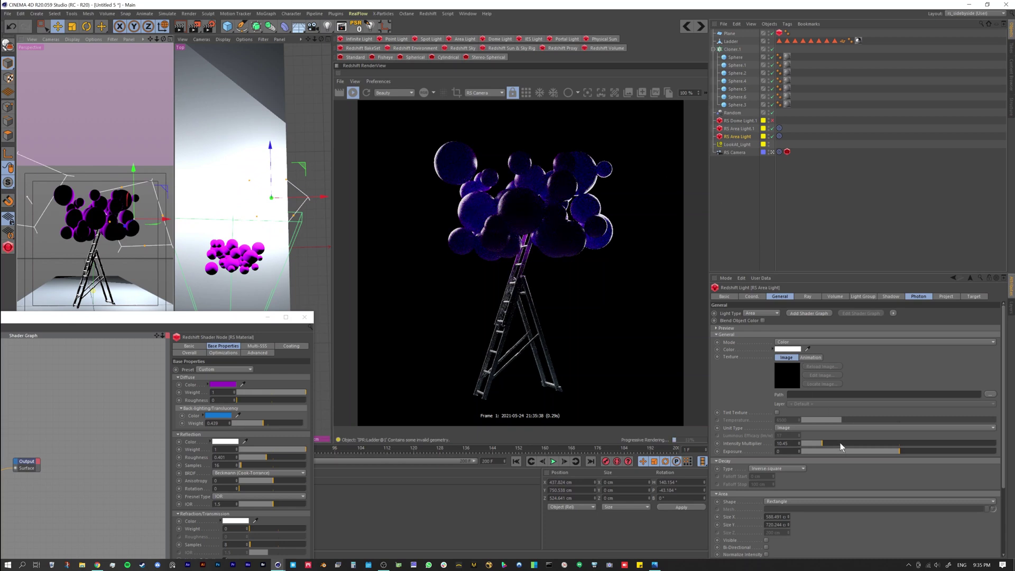
Boost RS Area Light's Intensity Multiplier and raise back-lighting weight to about 0.936
mouse_move(842, 443)
mouse_down()
mouse_move(833, 447)
mouse_move(887, 448)
mouse_move(850, 444)
mouse_up()
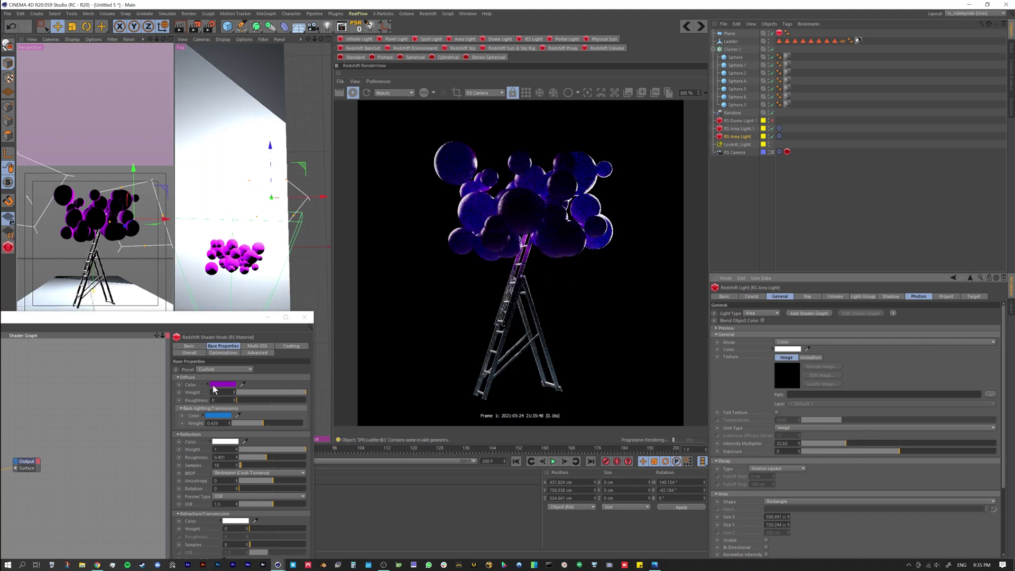
drag(213, 319, 229, 278)
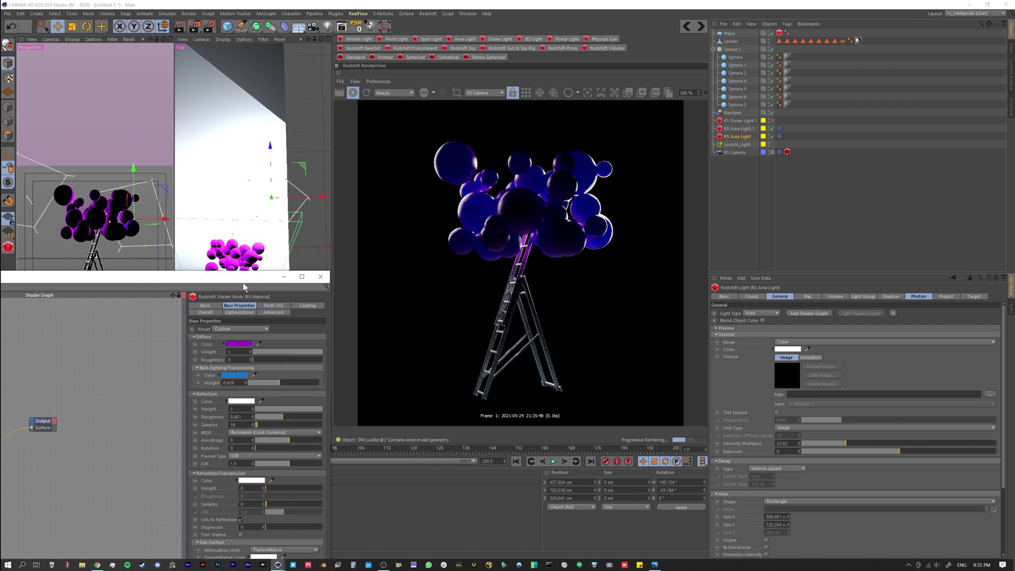
drag(242, 282, 216, 245)
drag(257, 342, 289, 350)
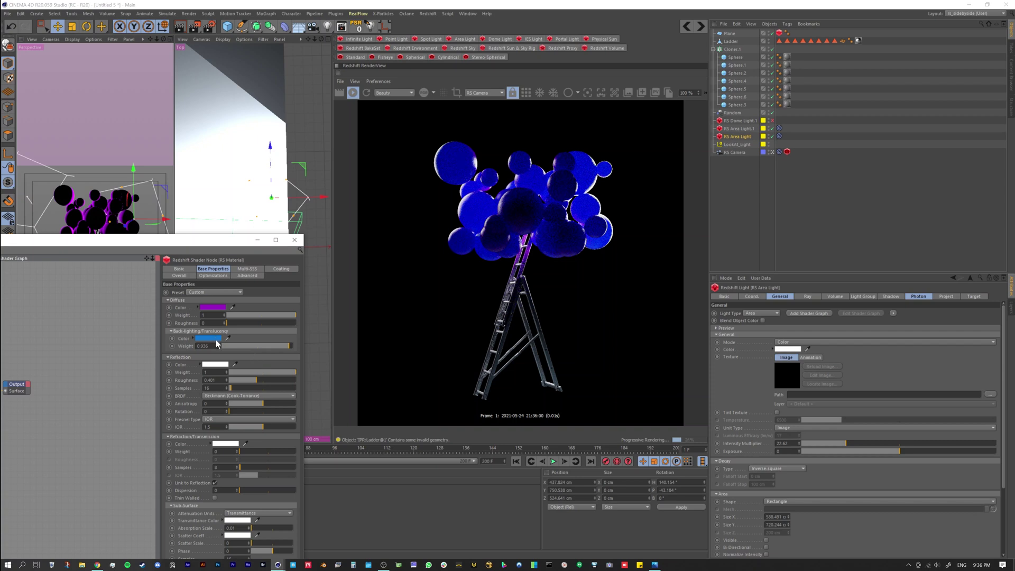
Change the back-lighting colour from blue to green
click(213, 339)
drag(263, 342, 216, 340)
click(201, 368)
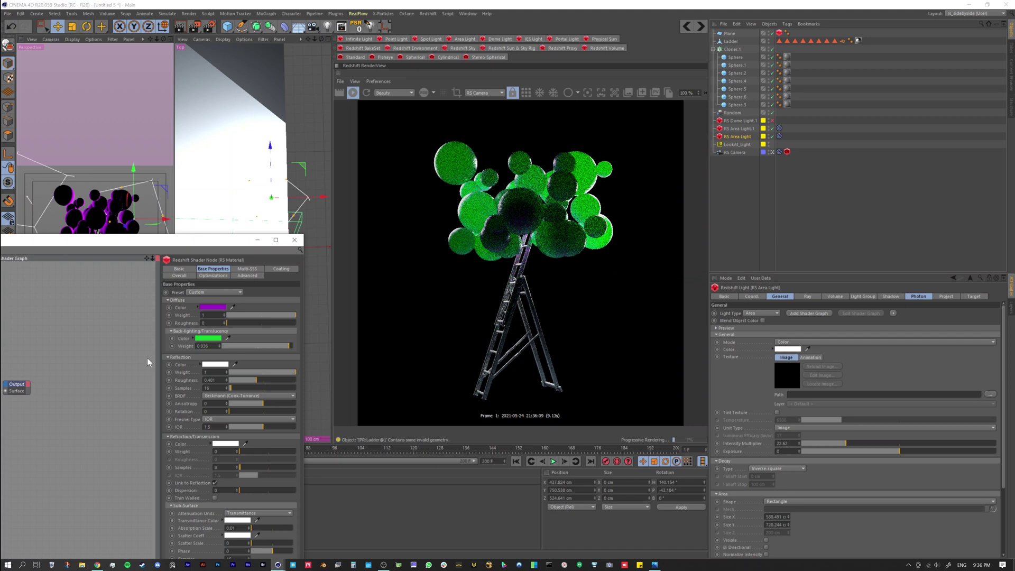
Shift the base colour away from purple and lower back-lighting weight to 0.472
click(212, 306)
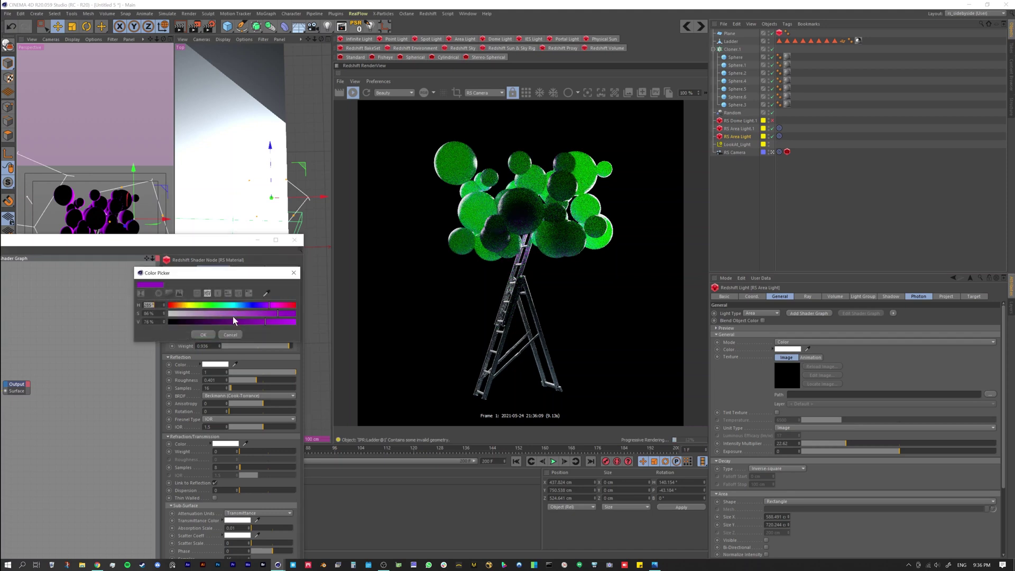
drag(253, 306, 211, 308)
click(212, 336)
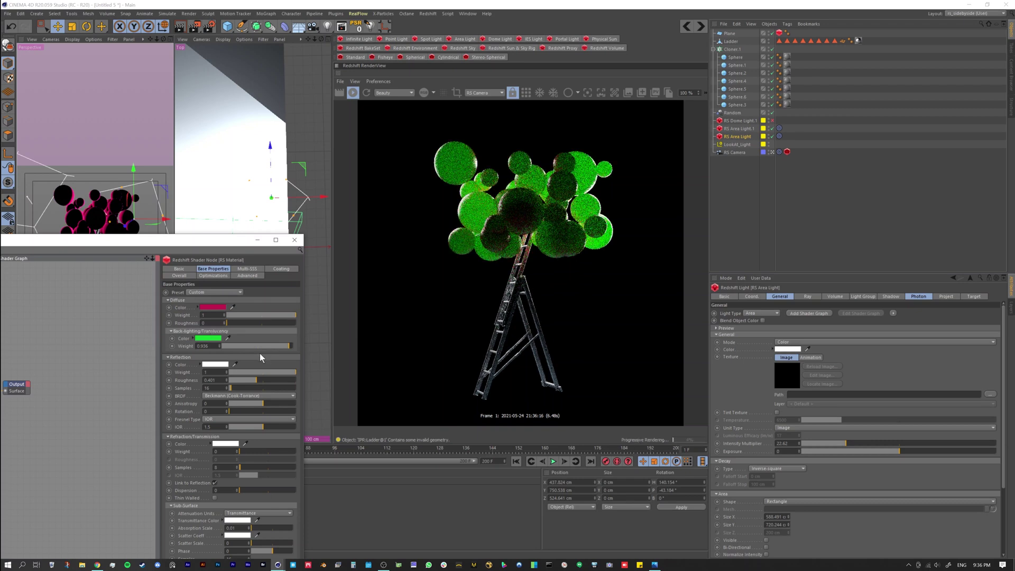
drag(262, 346, 256, 344)
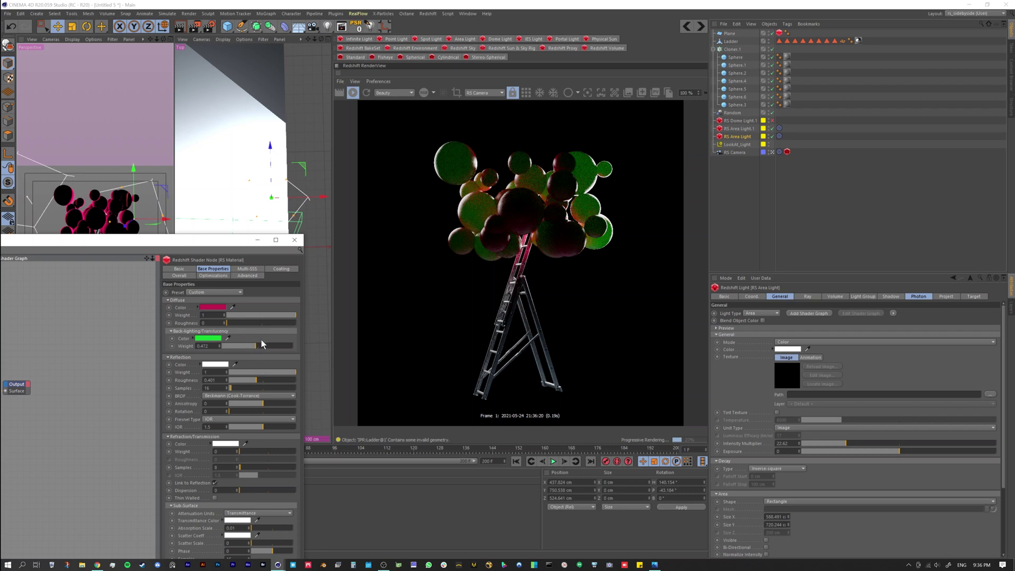
Set the balloons' base colour to blue
click(219, 307)
click(250, 305)
click(203, 334)
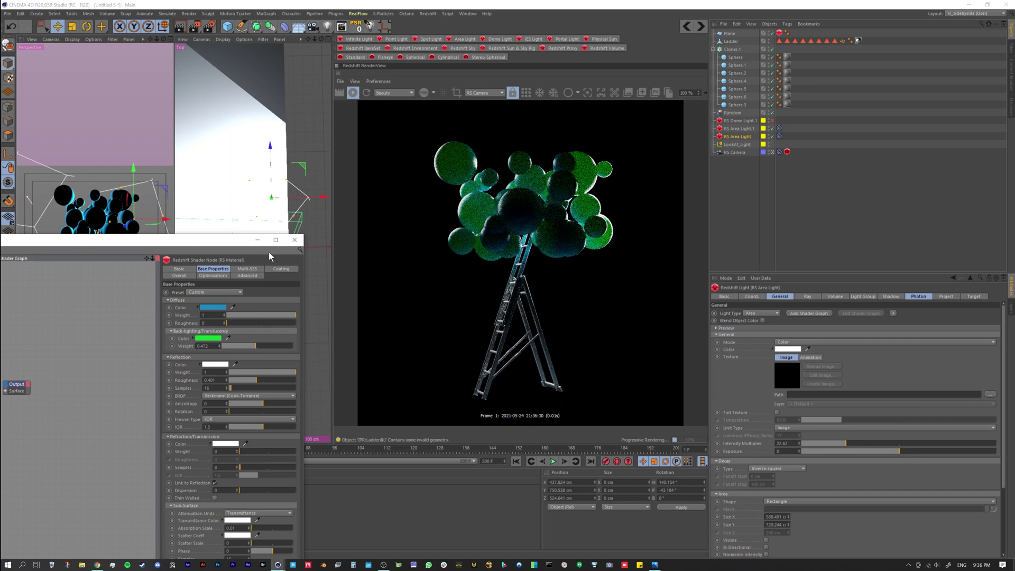
drag(177, 250, 212, 330)
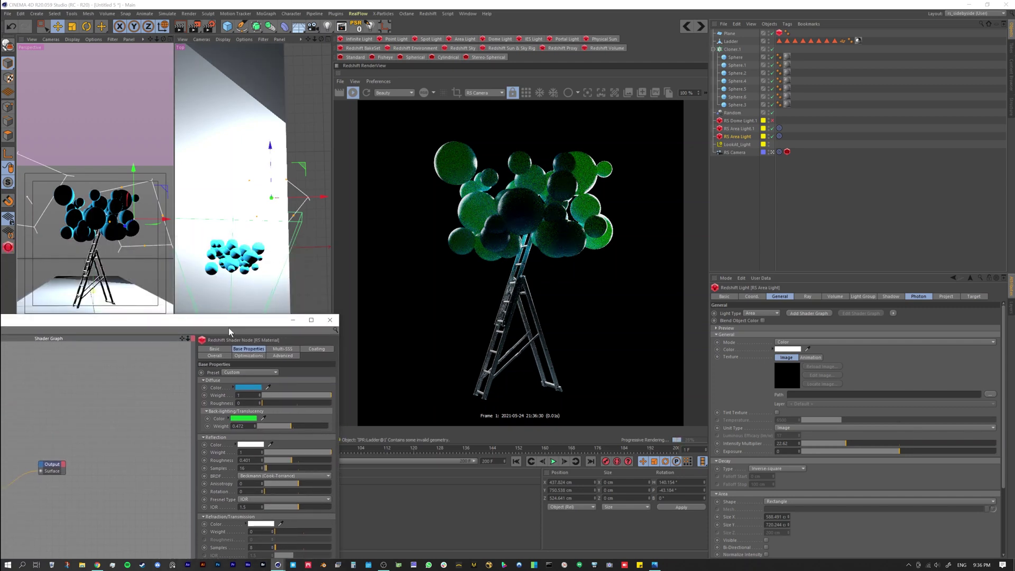
Disable both RS Area Lights, enable RS Dome Light.1, and set back-lighting weight to 1
click(772, 128)
click(772, 136)
click(772, 121)
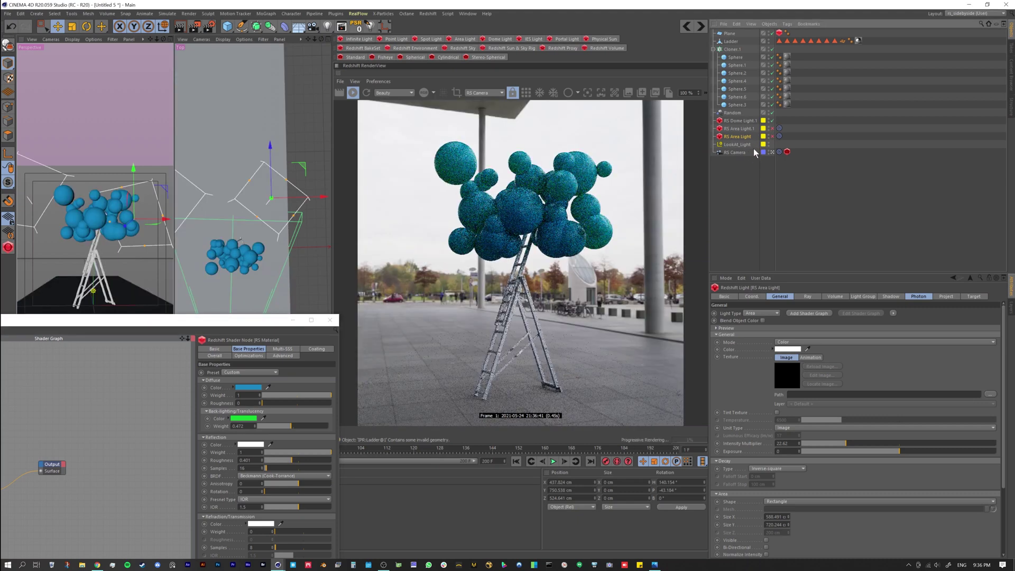
drag(218, 325, 189, 218)
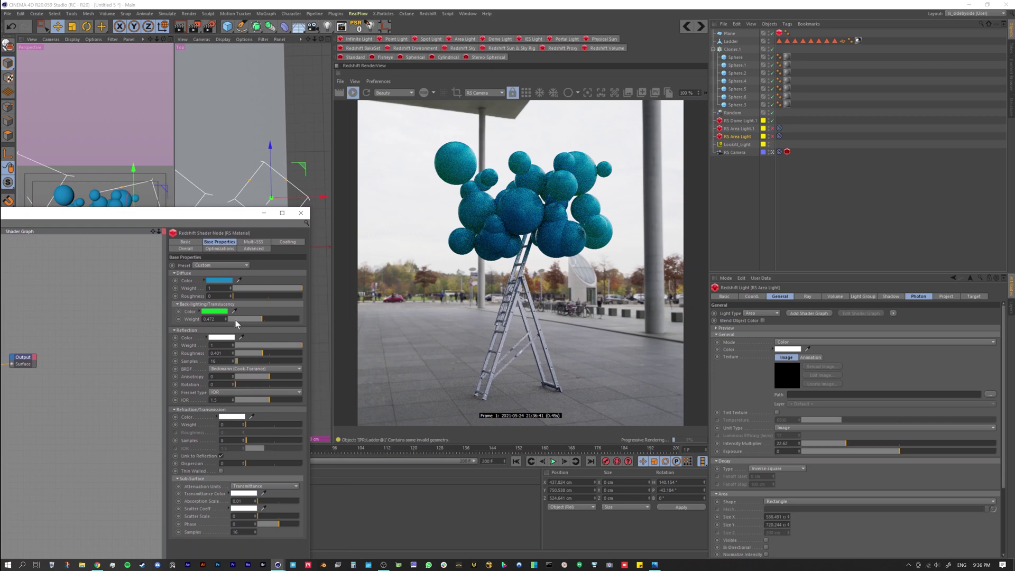
drag(254, 321, 299, 321)
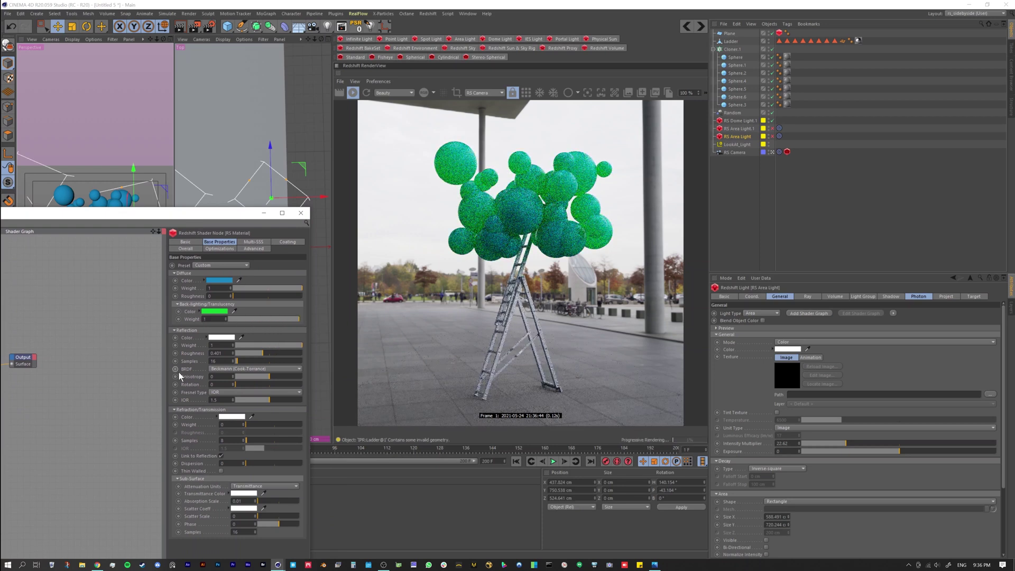
drag(193, 209, 193, 352)
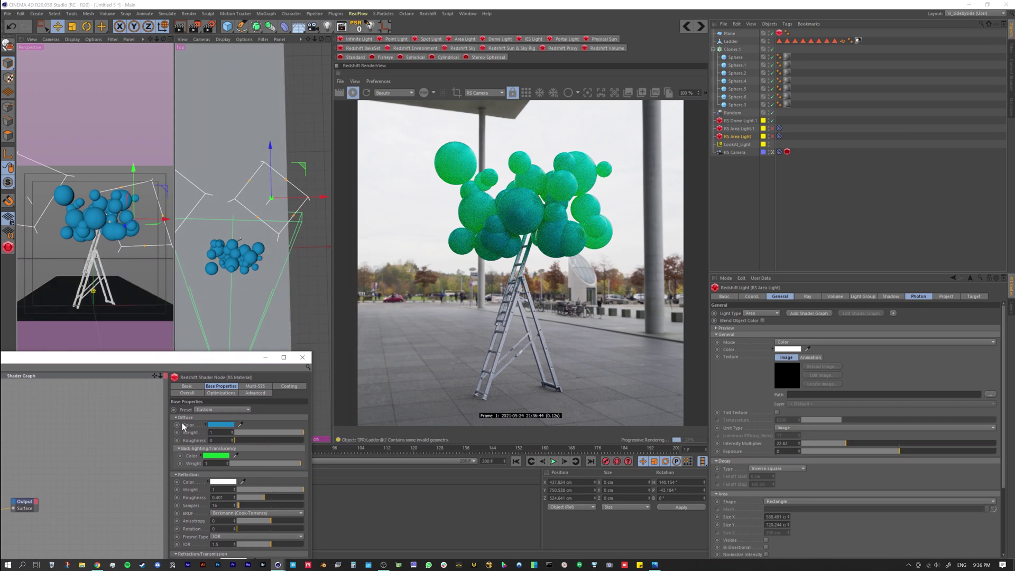
drag(149, 360, 137, 299)
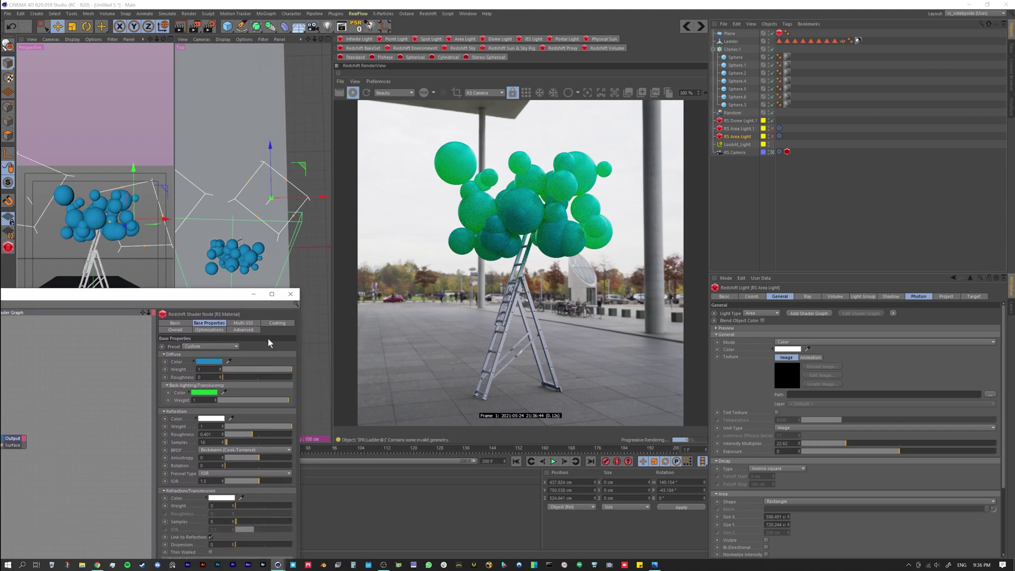
click(225, 400)
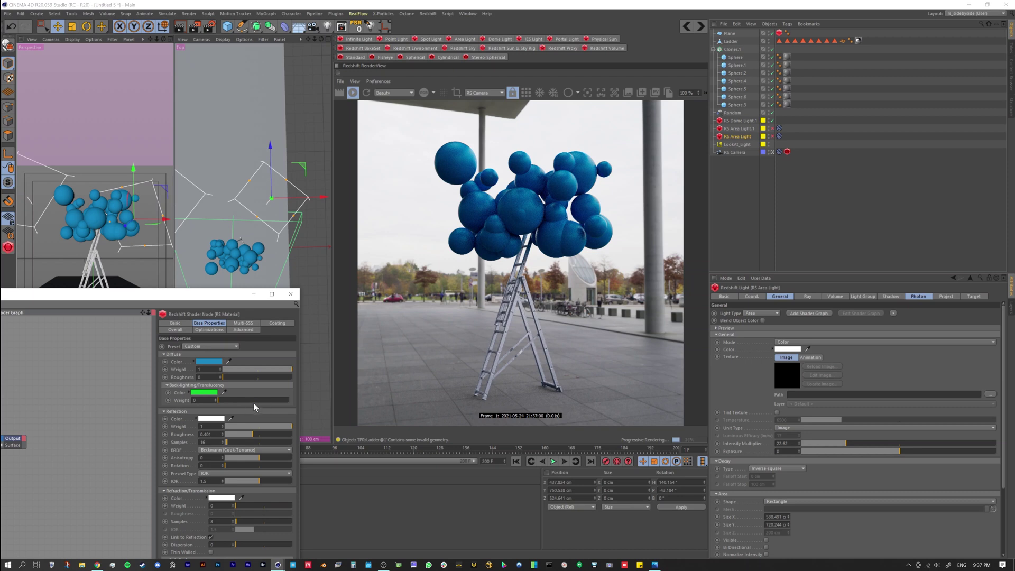
key(ctrl+z)
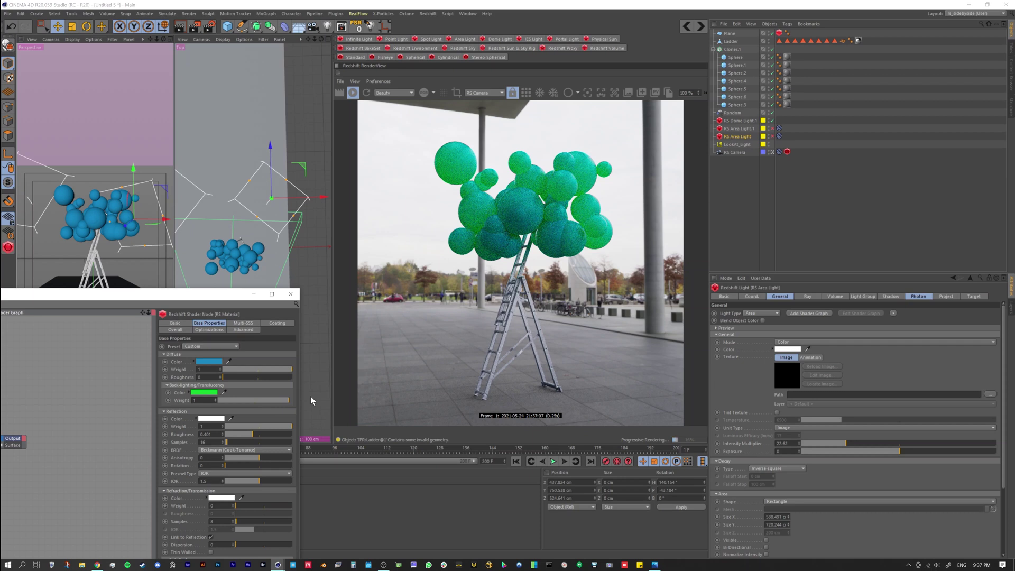
drag(207, 297, 262, 249)
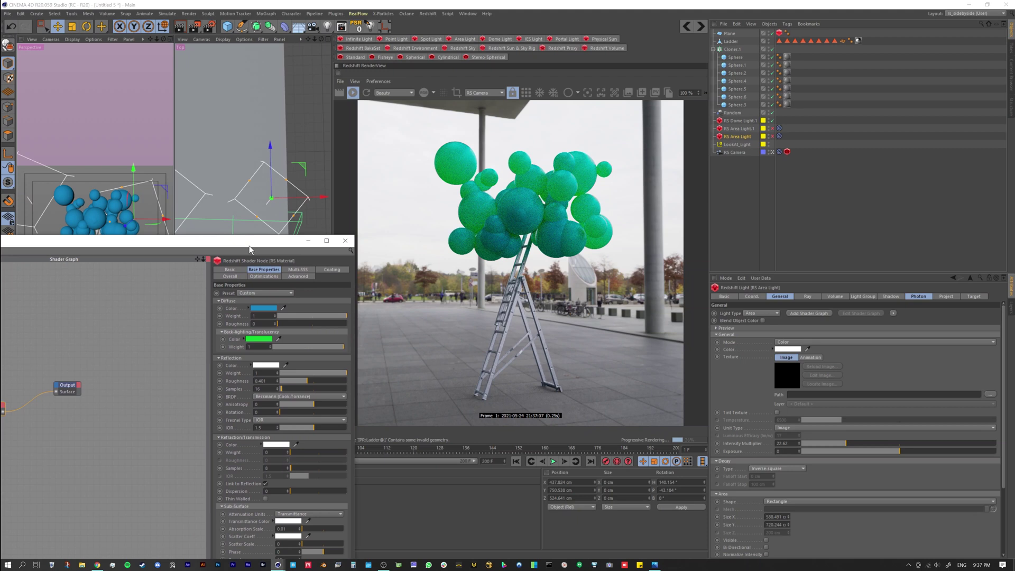